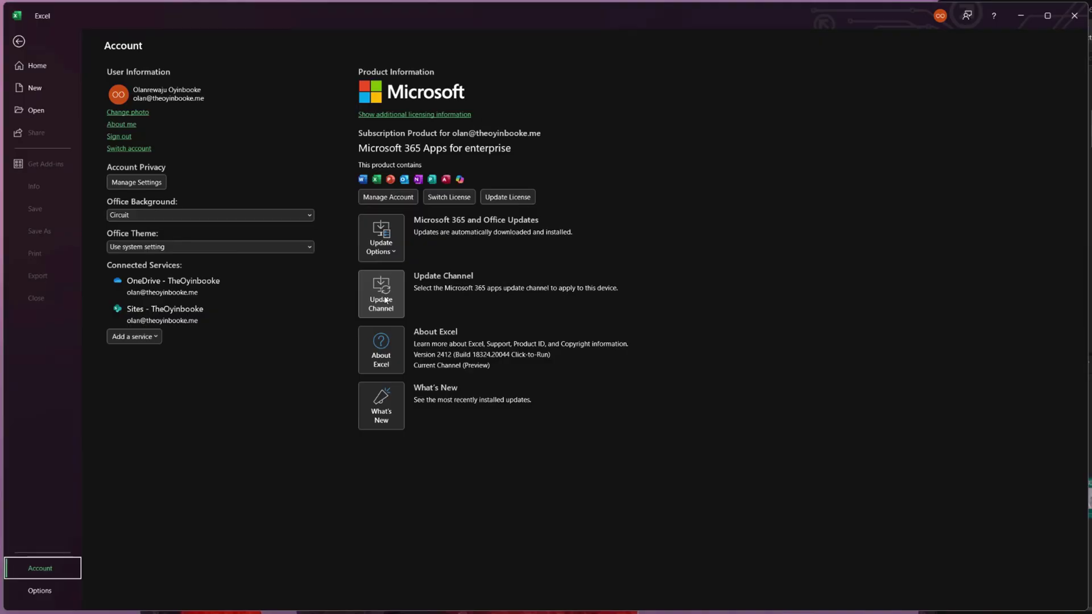
Step: Create a new text document in the New folder that holds setup, and open it in Notepad
click(380, 292)
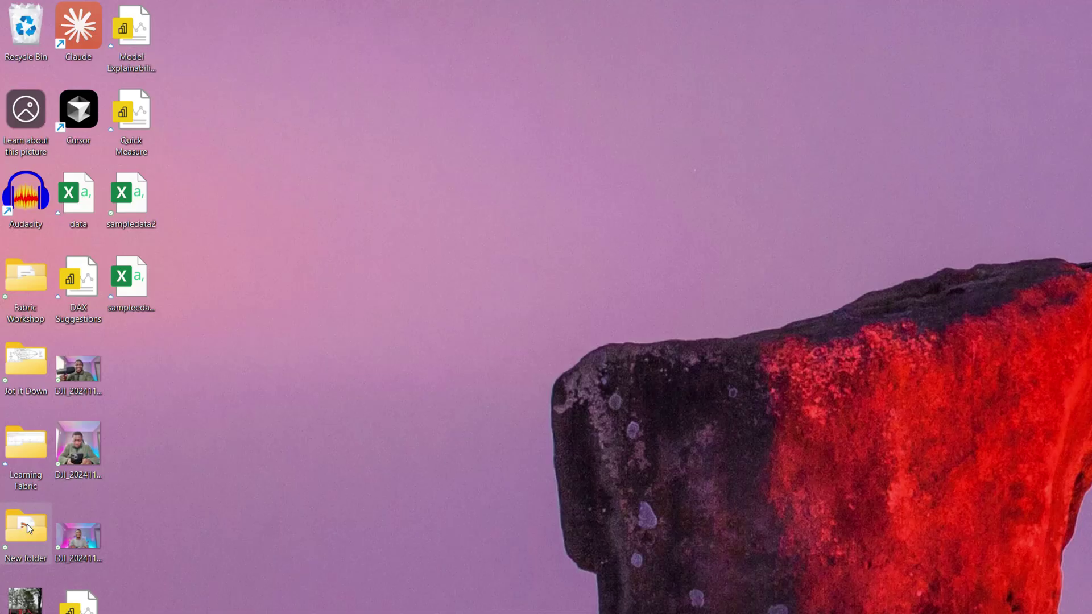
double_click(26, 524)
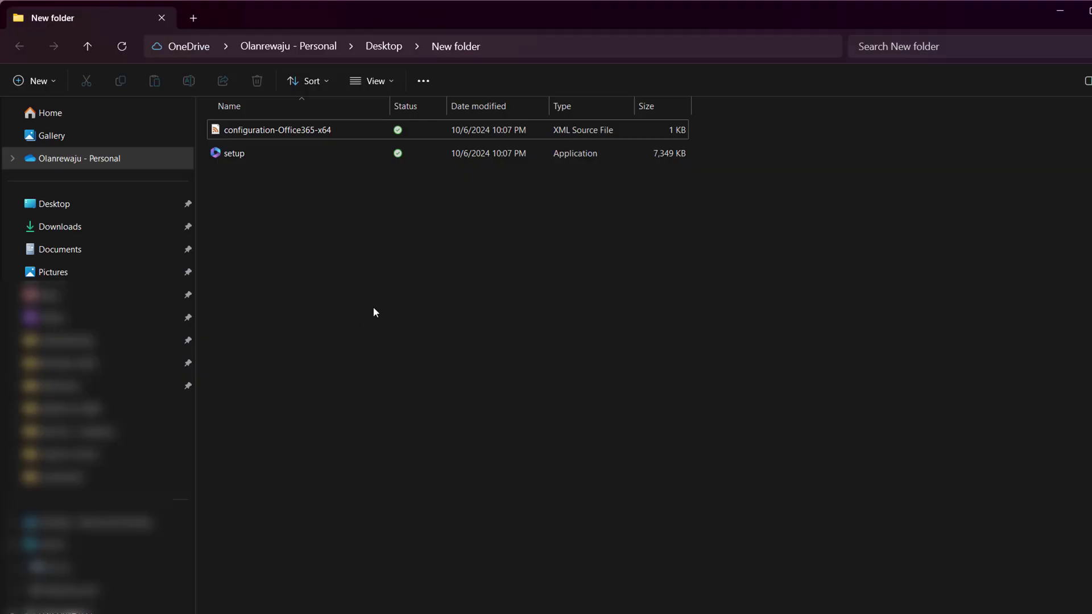
right_click(371, 259)
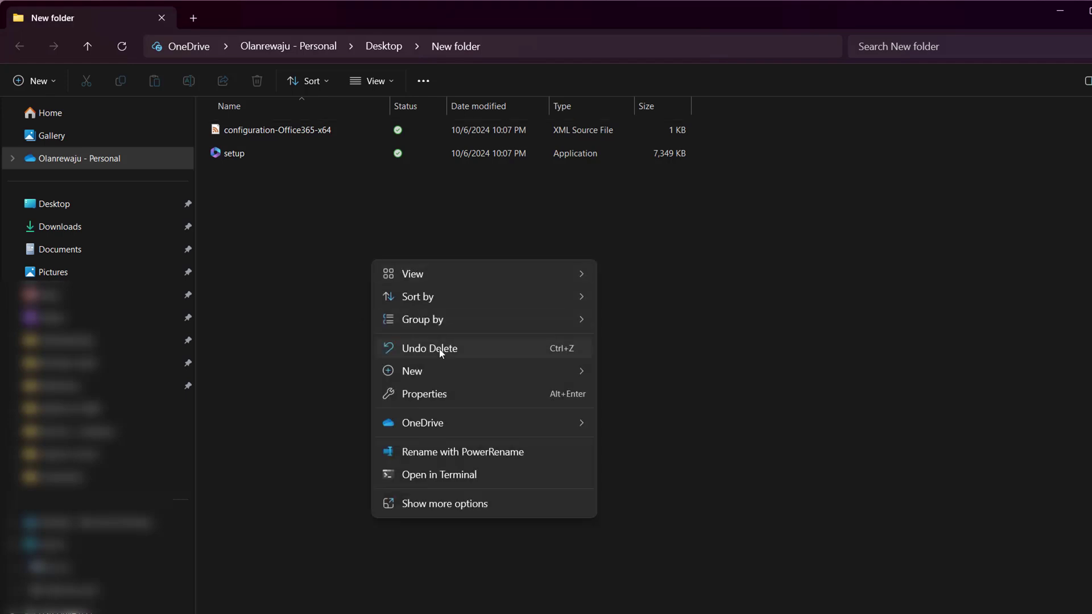
mouse_move(475, 375)
click(665, 556)
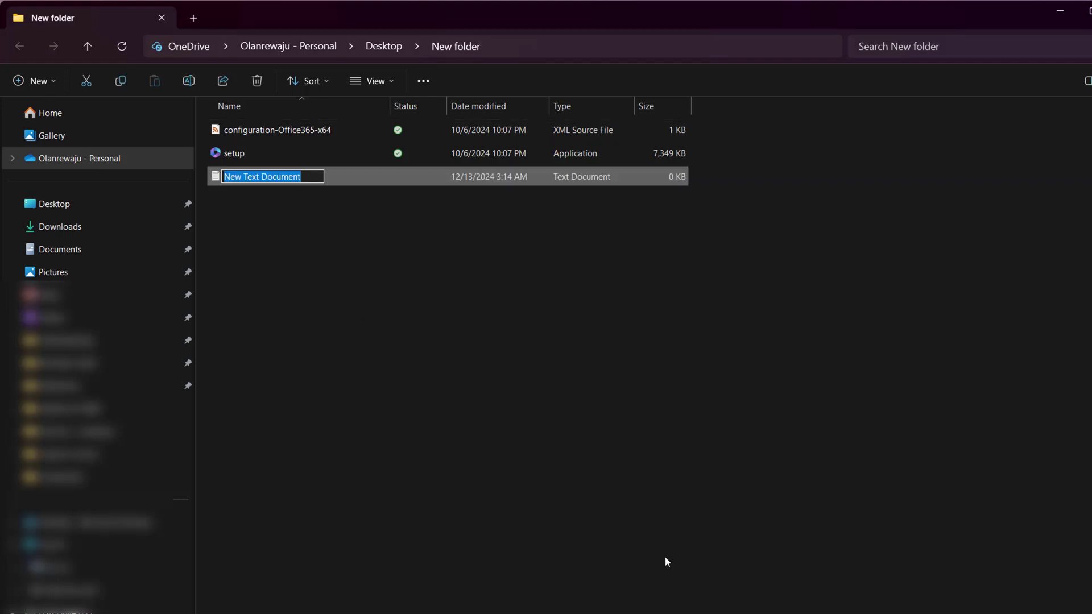
key(Return)
key(Return)
Step: Paste the Beta Channel configuration XML and save it as configuration.xml with type All files
text(<Configuration>   <Add OfficeClientEdition="64" Channel="BetaChannel">     <Product ID="O365ProPlusRetail">       <Language ID="en-us" />     </Product>   </Add> </Configuration>)
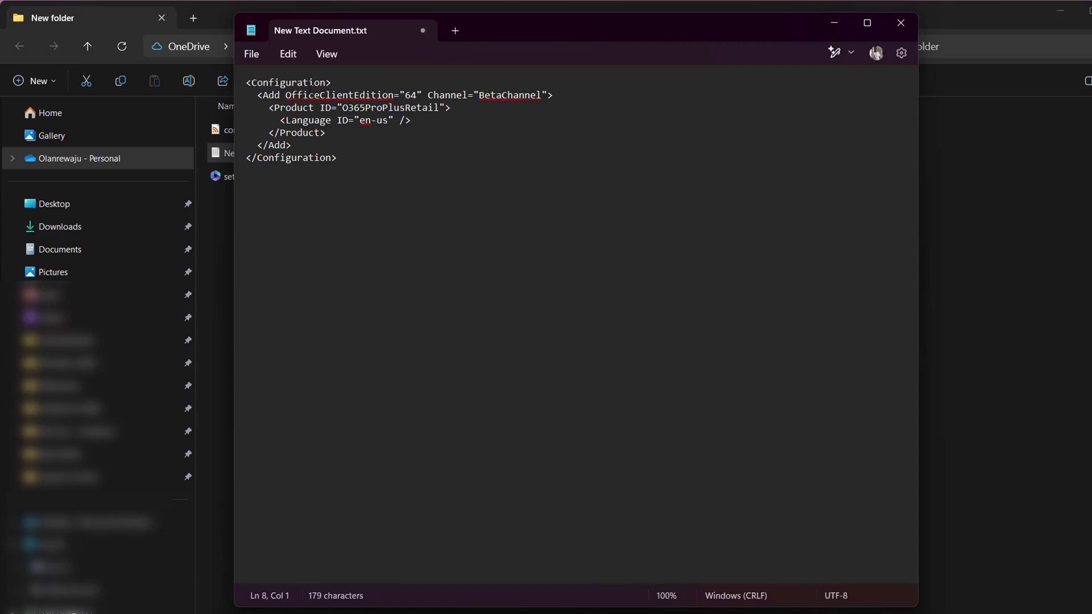
click(255, 59)
click(267, 170)
click(418, 360)
click(401, 371)
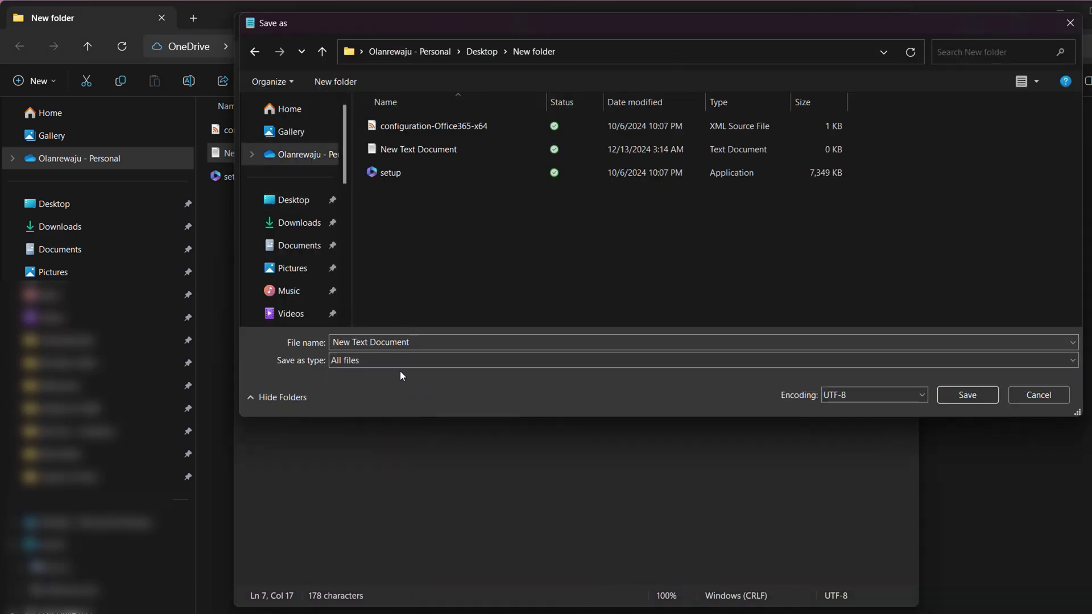
triple_click(401, 342)
text(configuration.xml)
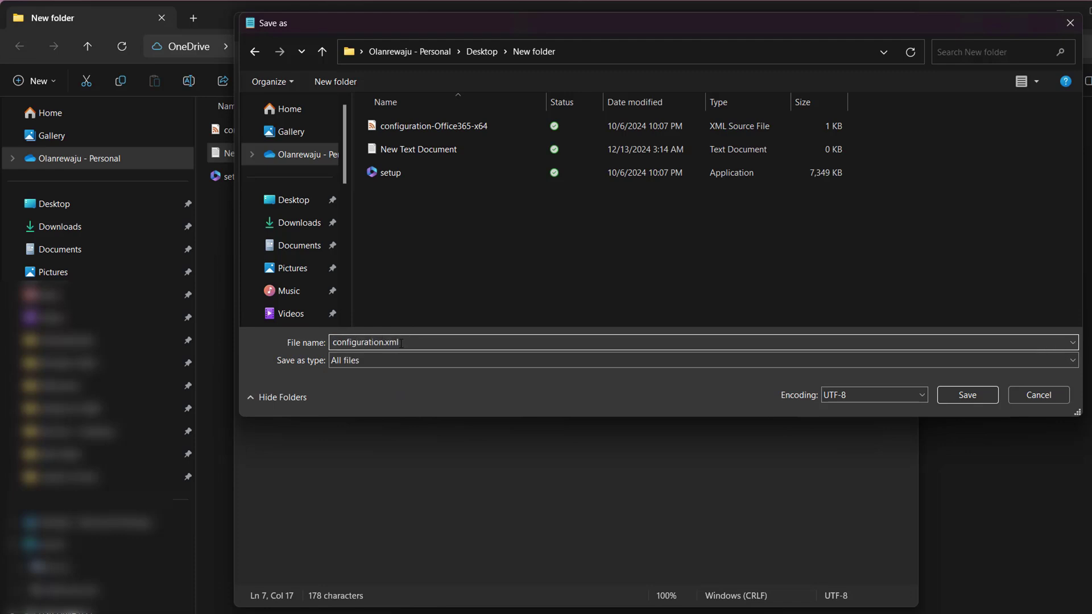
click(967, 395)
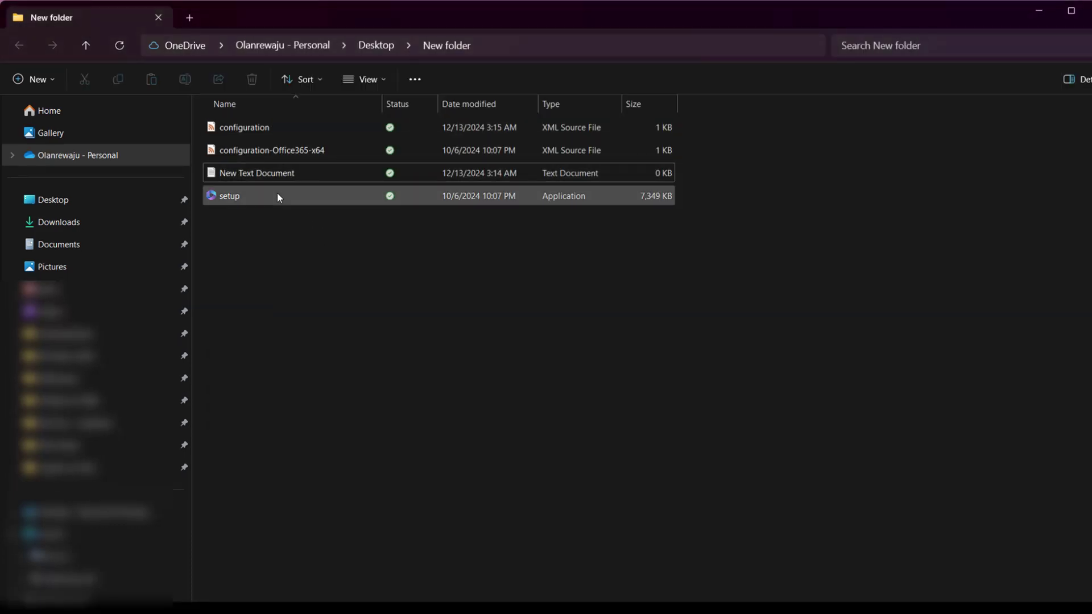
Step: Delete the leftover empty New Text Document from the New folder
key(Delete)
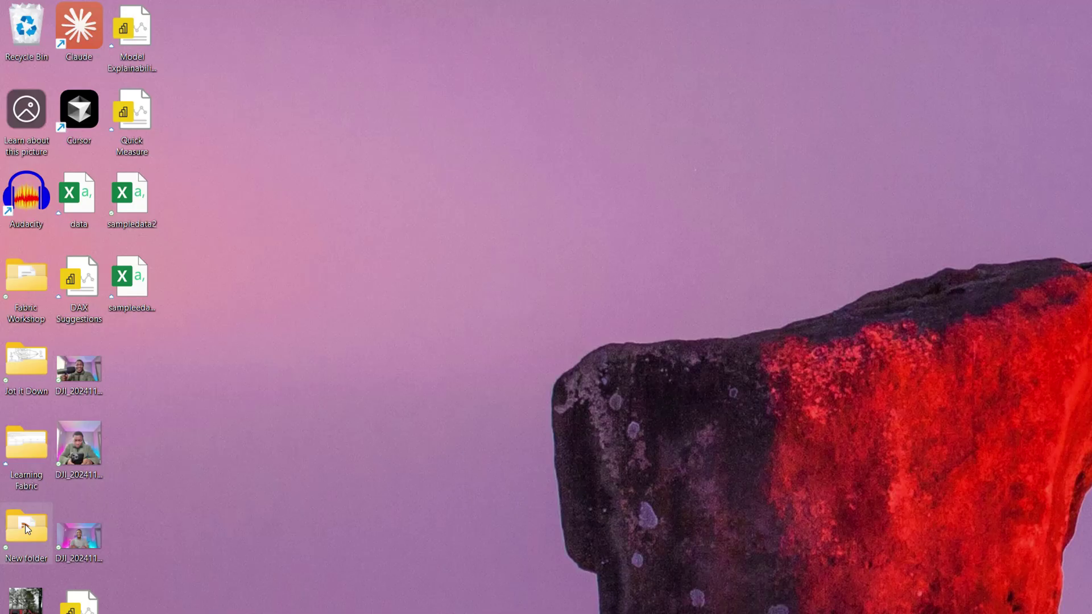
Step: Copy the New folder's Location path from its Properties dialog
right_click(25, 524)
click(84, 335)
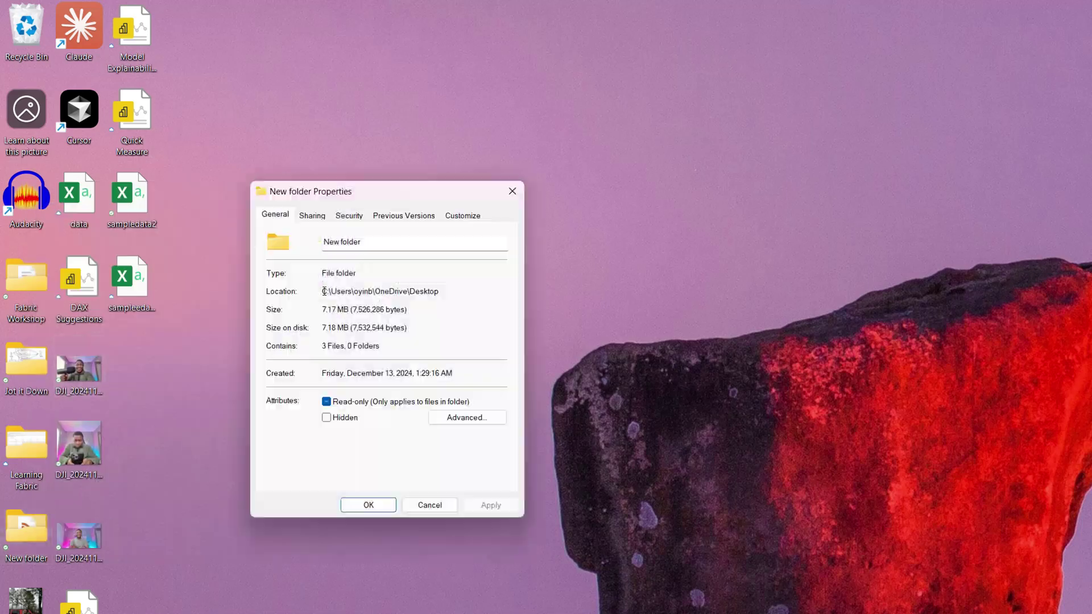
drag(322, 291, 429, 290)
drag(428, 290, 447, 291)
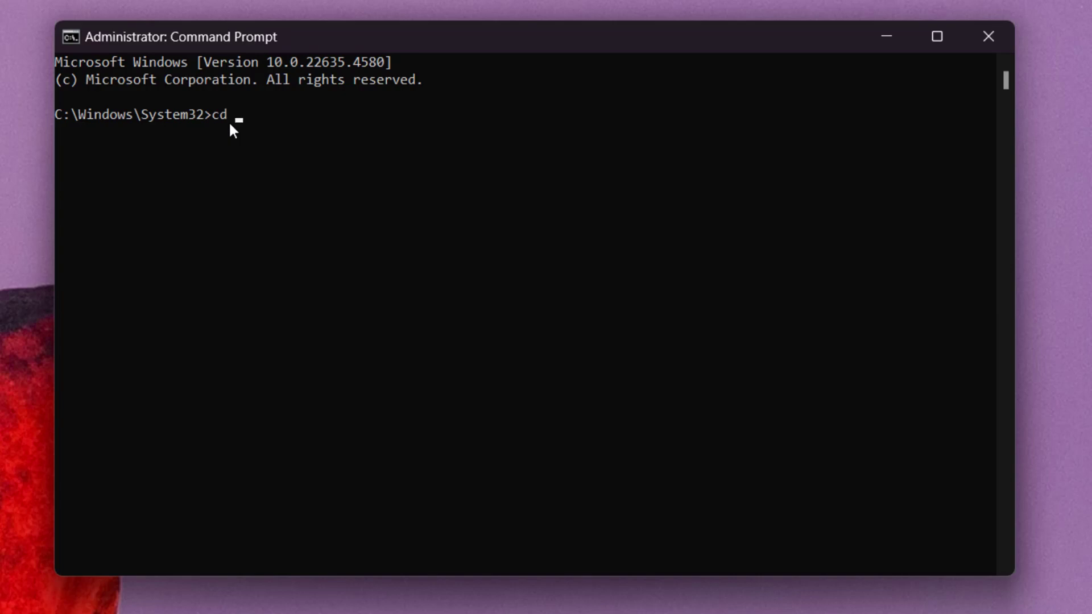
Step: In the admin Command Prompt, cd into the Desktop path and try setup.exe /configure configuration.xml
text(C:\Users\oyinb\OneDrive\Desktop)
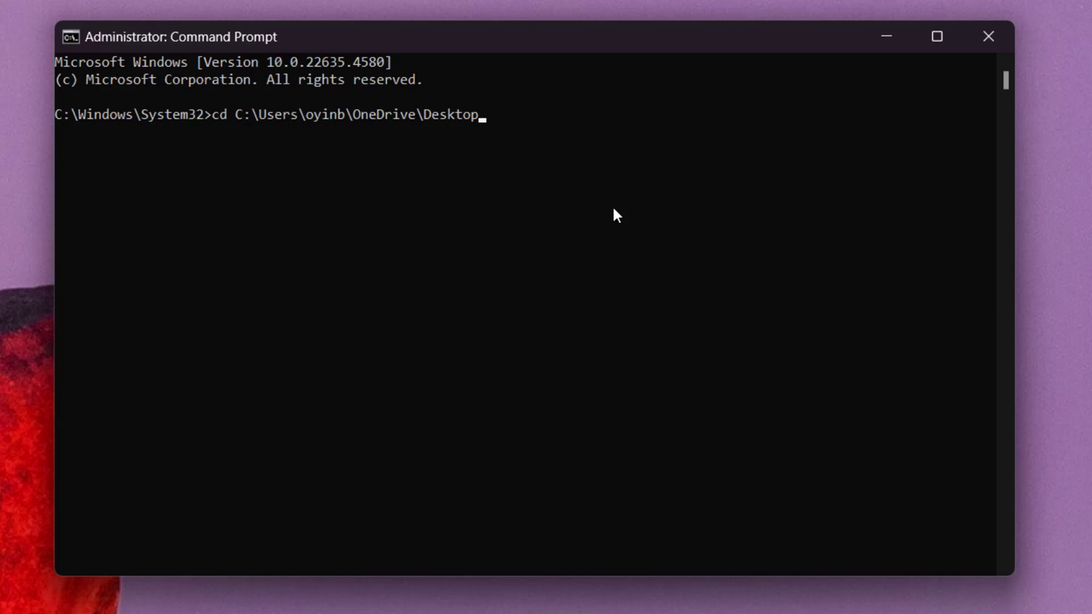
key(Return)
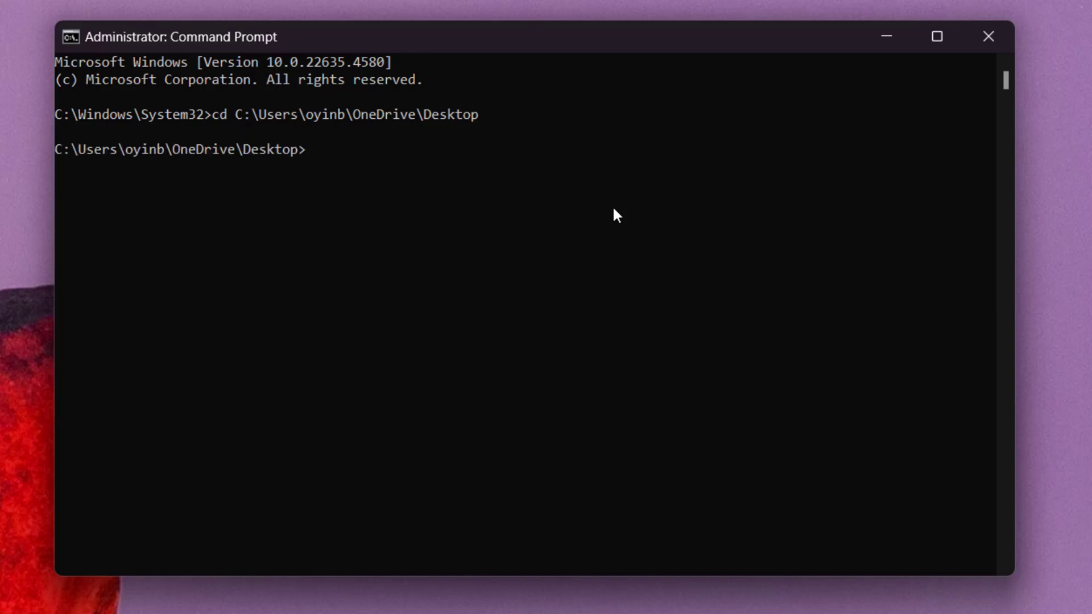
text(setup.exe /configure configuration.xml)
key(Return)
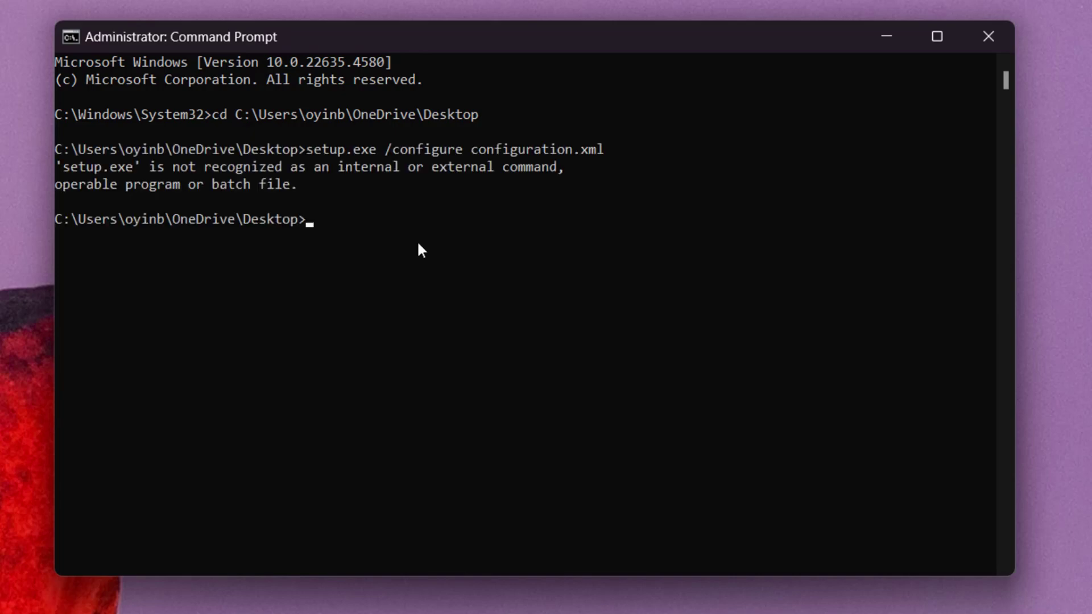
key(Up)
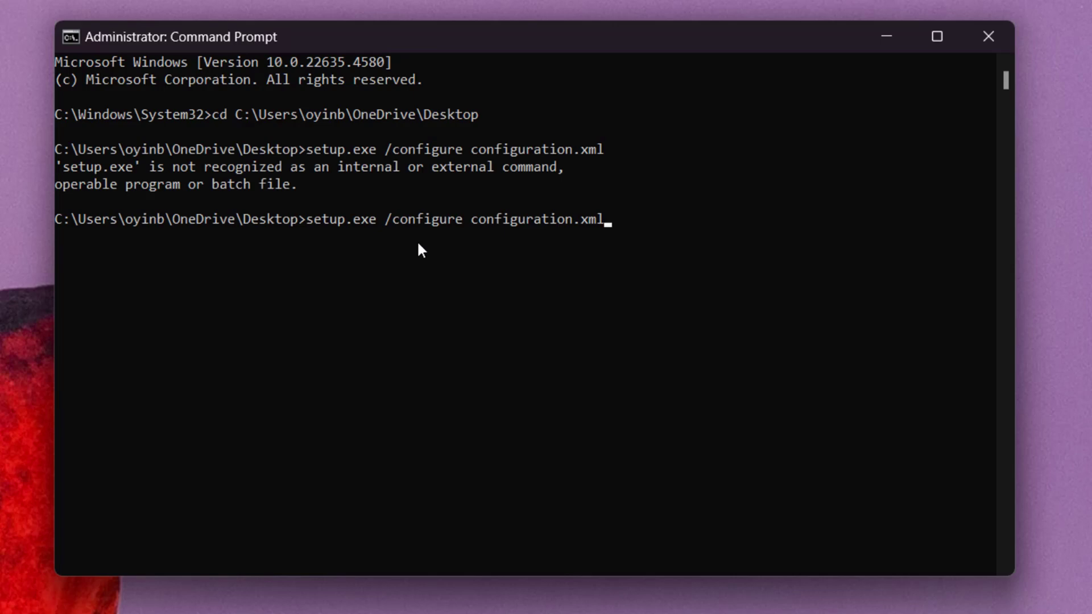
key(Up)
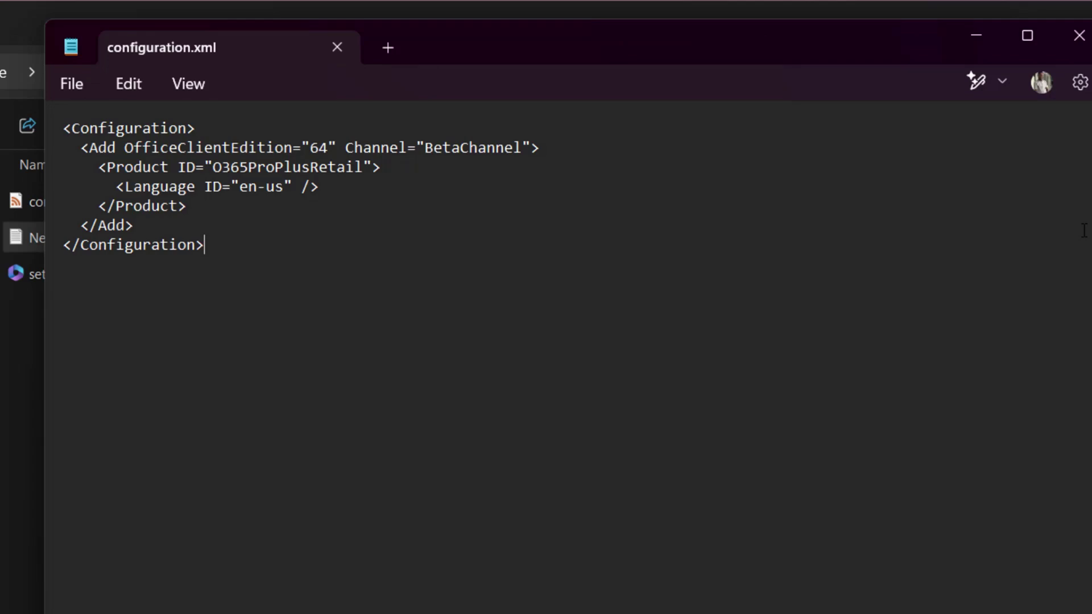
Step: Run setup.exe /configure configuration.xml to install the Beta Channel Microsoft 365 apps
key(Return)
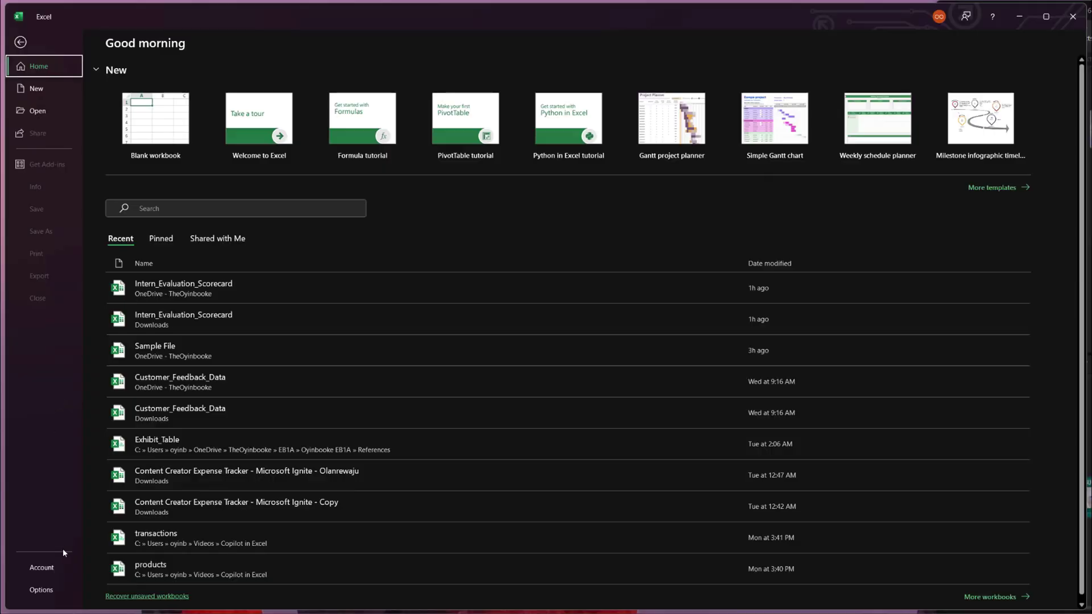
Step: On the Account page, tick 'I will manage', pick Beta Channel, agree to the insider terms and confirm
click(42, 567)
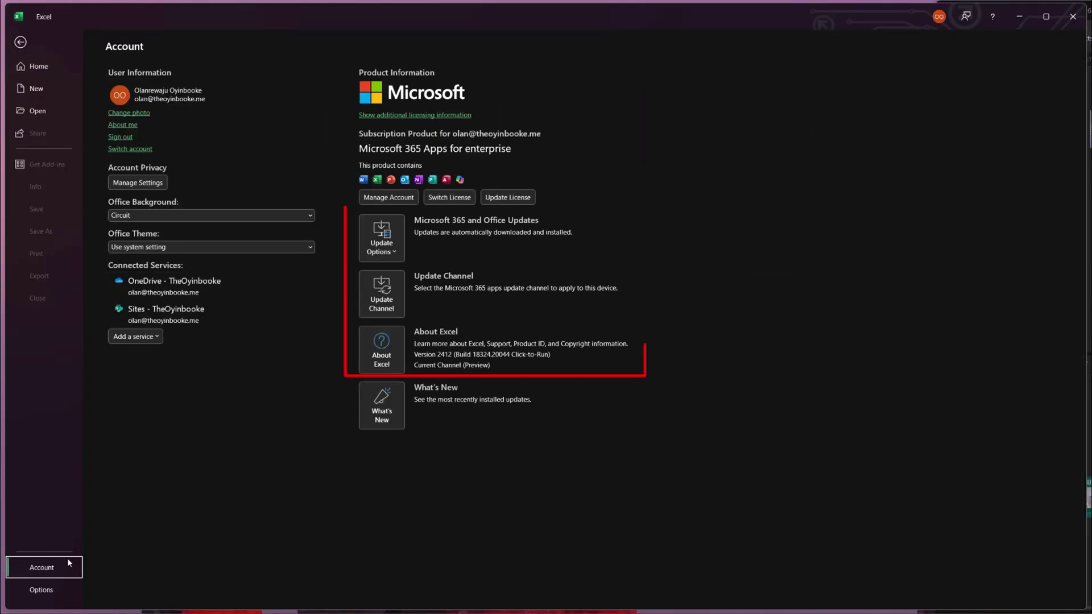
click(387, 300)
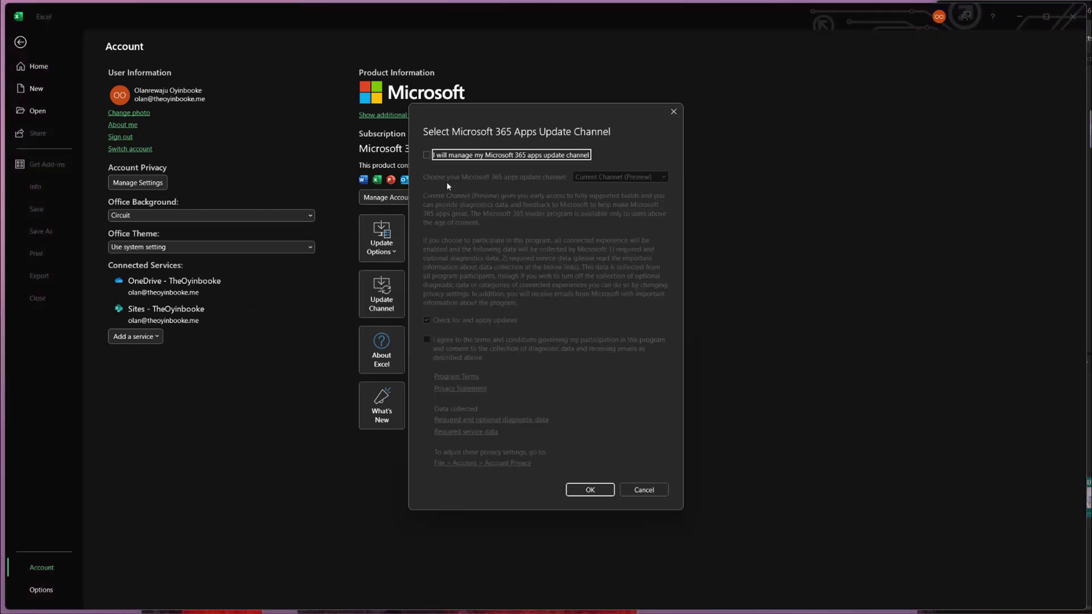
click(427, 156)
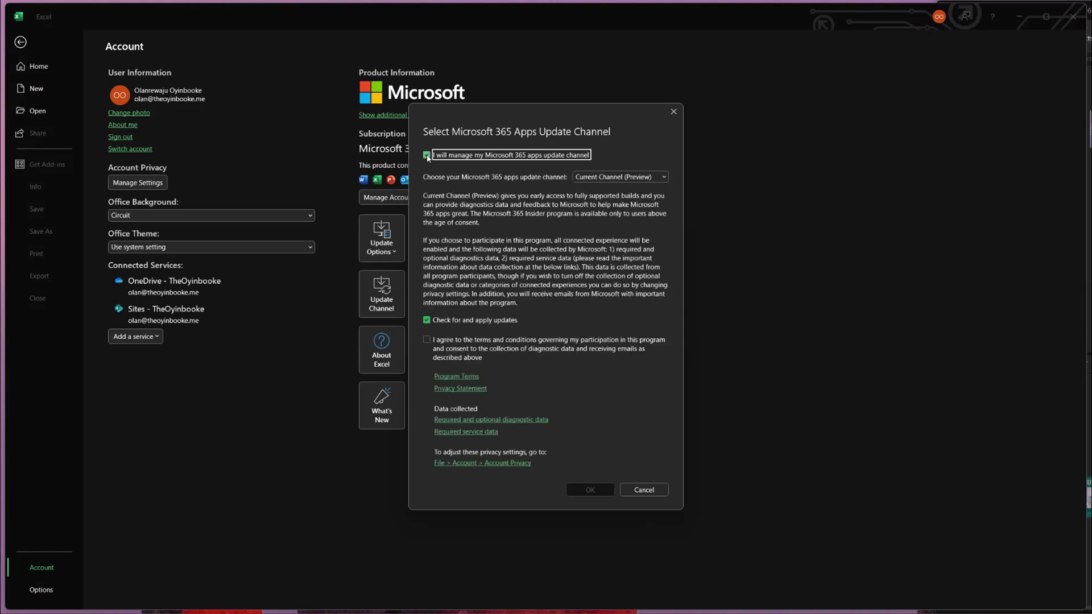
click(620, 177)
click(600, 200)
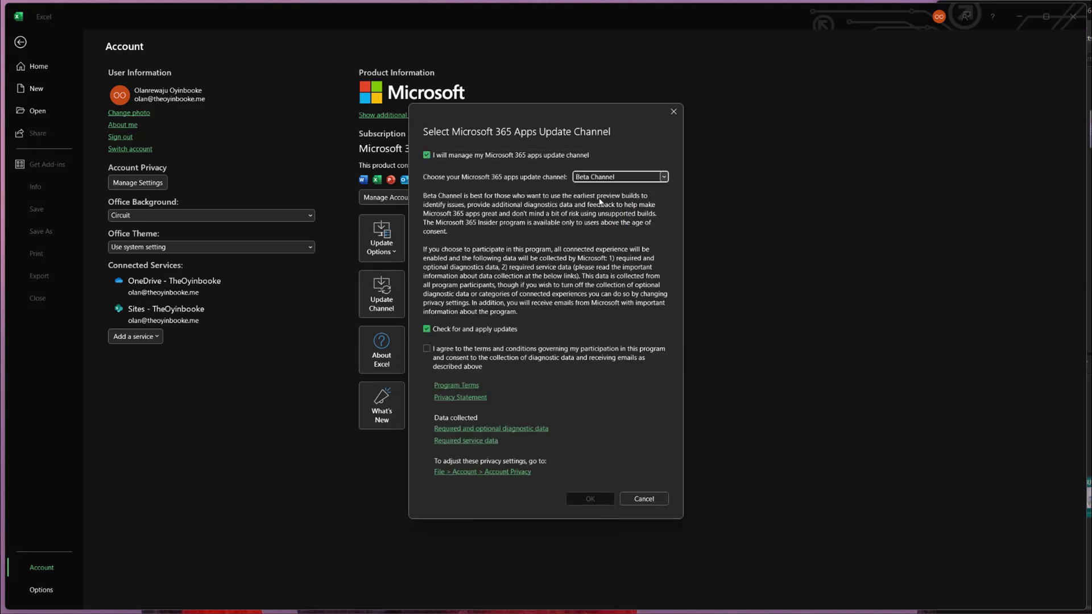
click(427, 349)
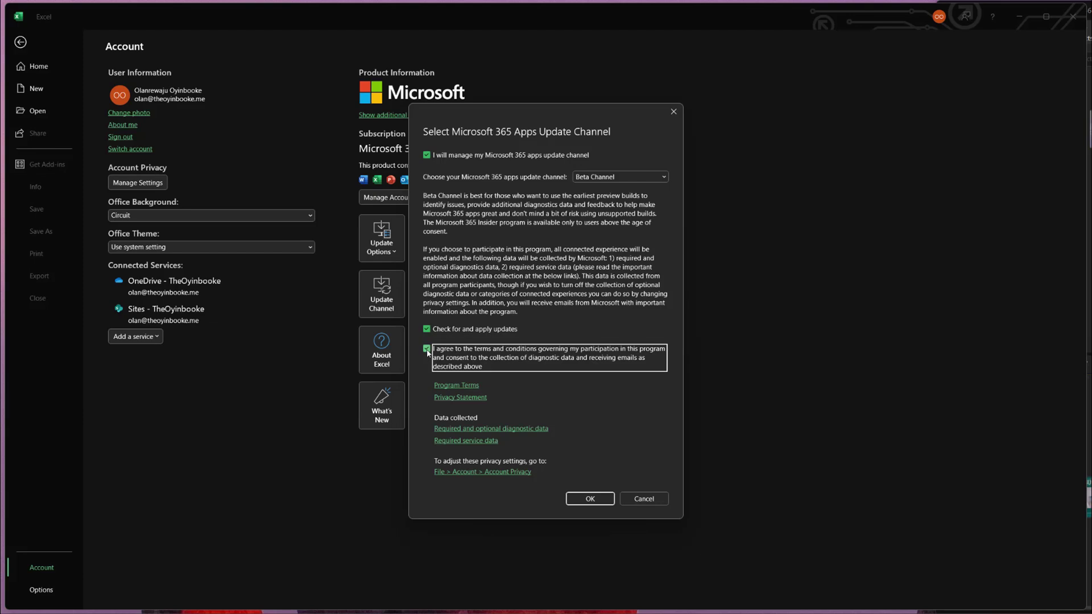
click(592, 499)
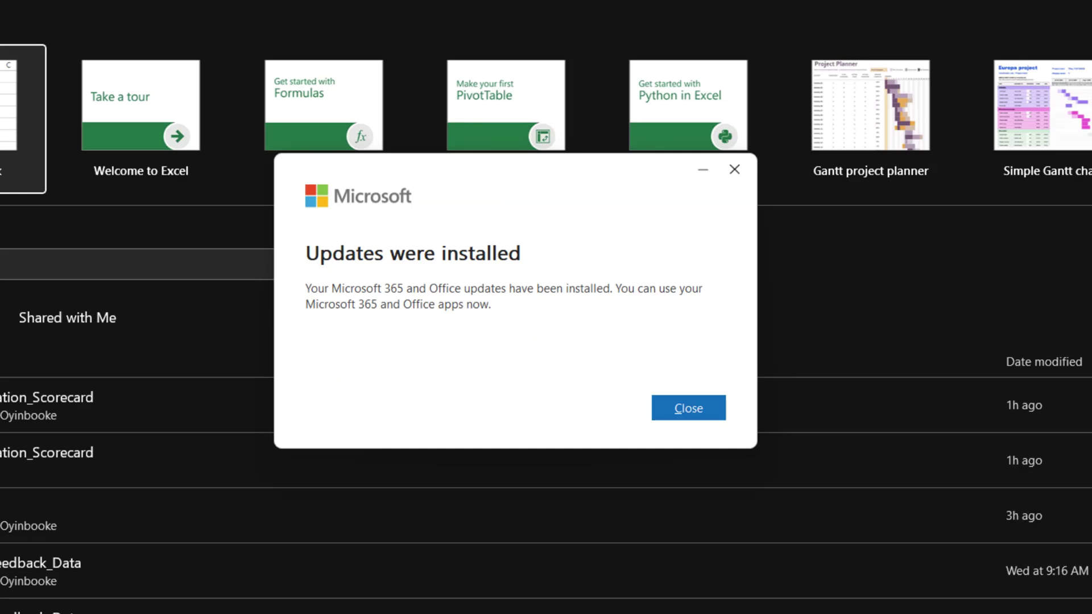
Step: Dismiss the updates notice and verify Account shows Version 2501 (Build 18407.20002) on Beta Channel
click(699, 410)
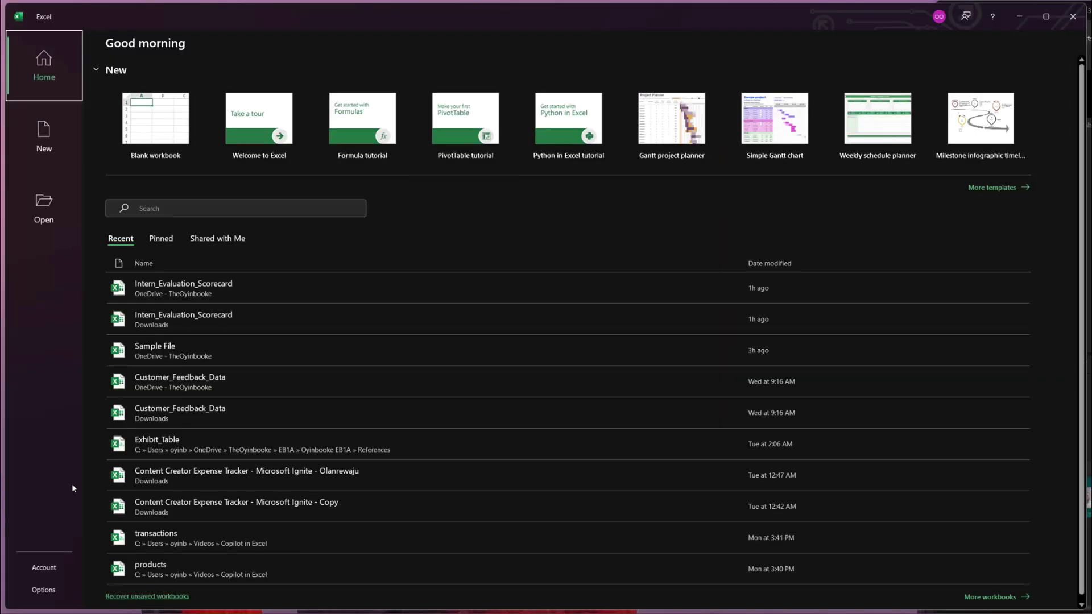
click(44, 568)
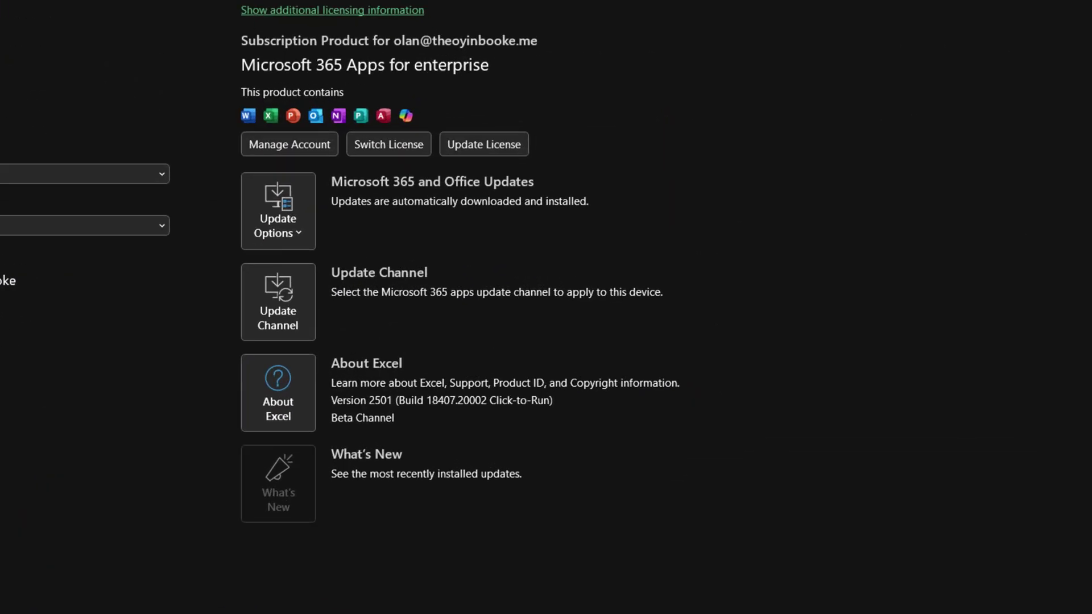
click(275, 326)
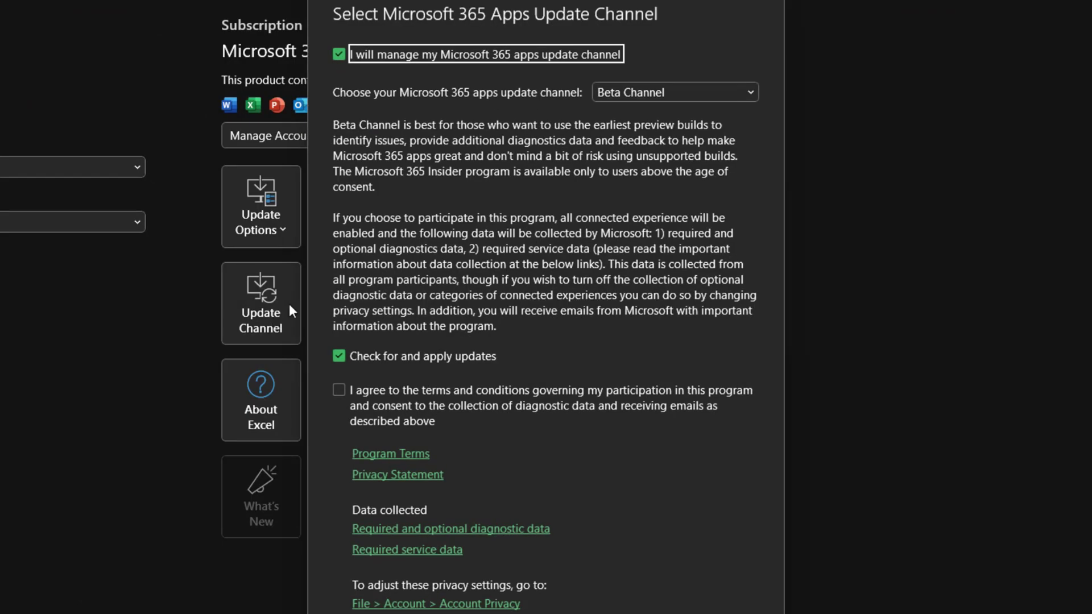